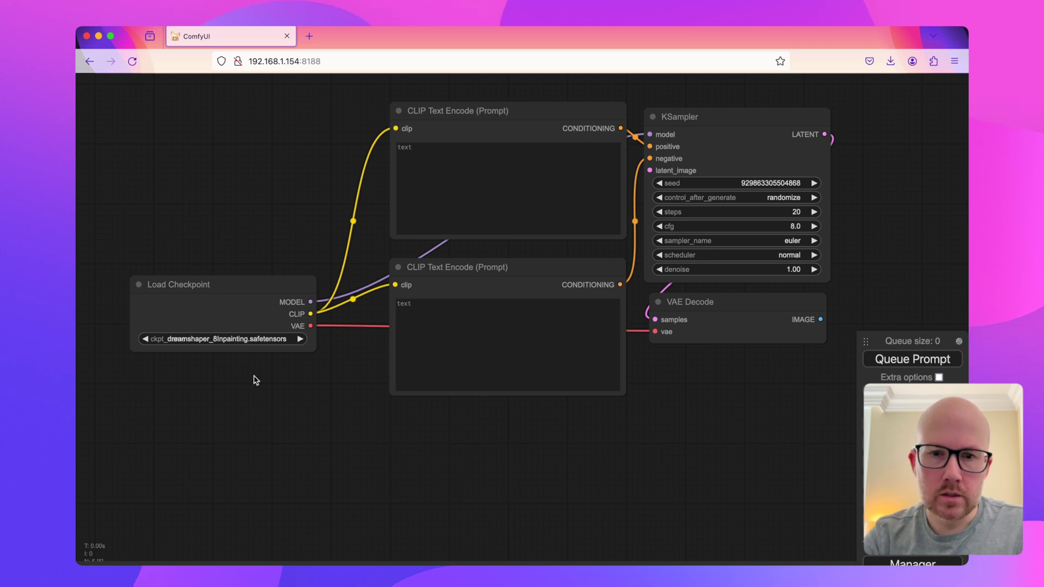
# Step: Add a Load Image node holding 'inpaint example - large image (1000 x 1300).jpg'
pyautogui.moveTo(243, 396); pyautogui.dragTo(266, 366)
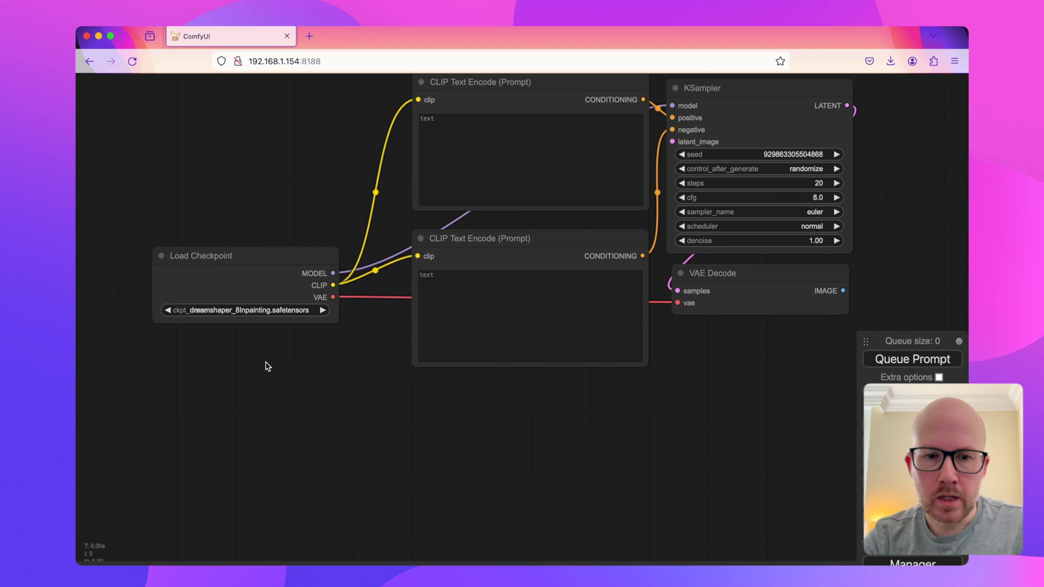
pyautogui.doubleClick(221, 408)
pyautogui.write('load')
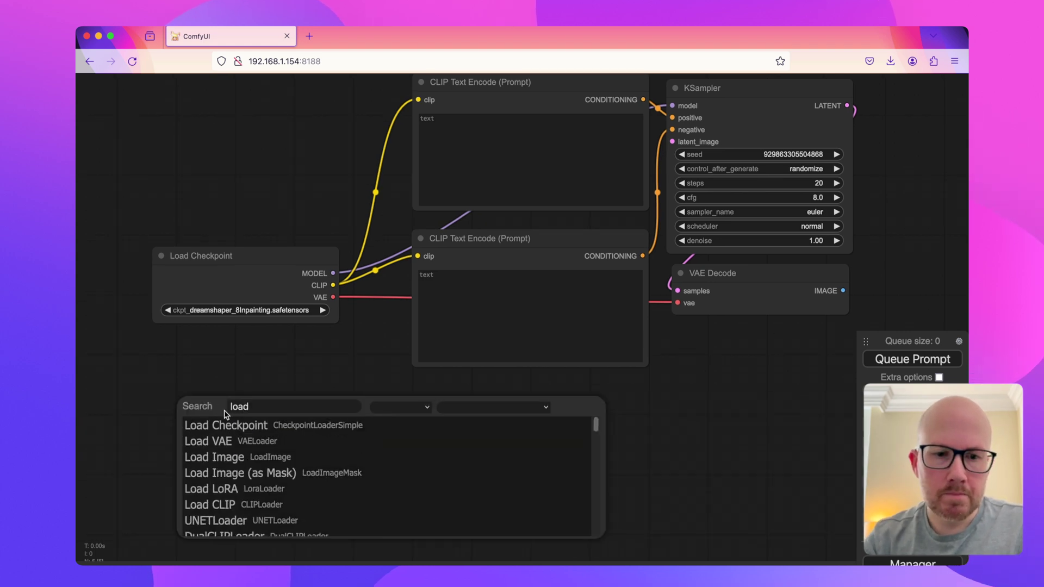
pyautogui.click(311, 456)
pyautogui.click(311, 456)
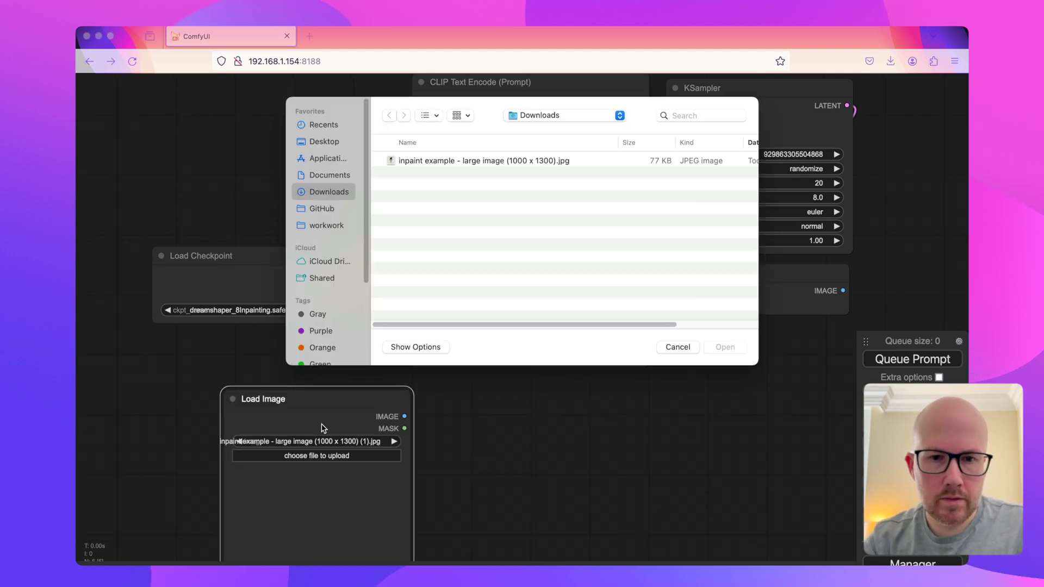
pyautogui.doubleClick(429, 158)
# Step: Move the Load Image node under the checkpoint loader and bring up its options
pyautogui.moveTo(336, 405); pyautogui.dragTo(303, 372)
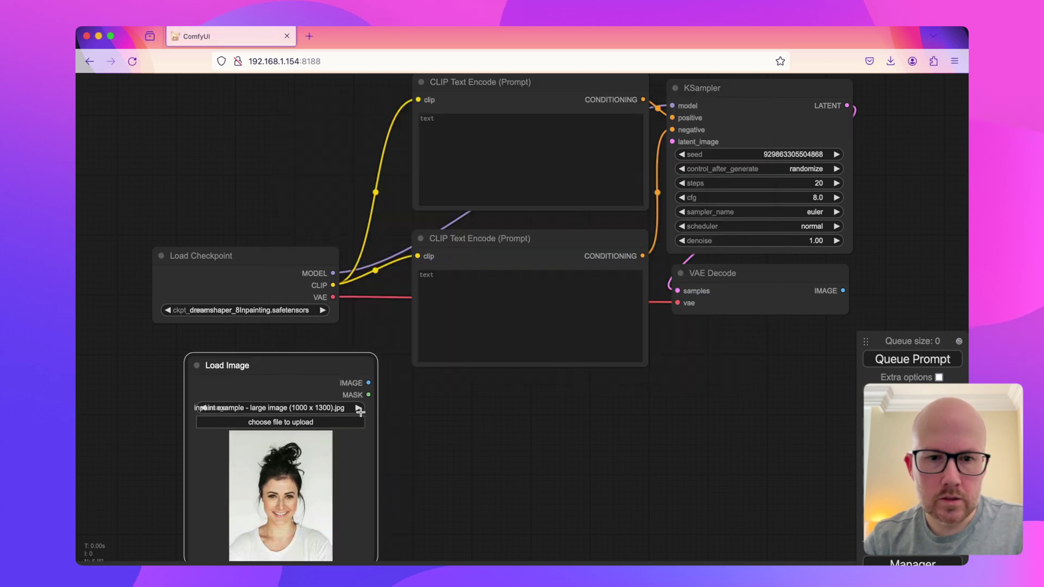
pyautogui.moveTo(427, 458); pyautogui.dragTo(451, 383)
pyautogui.rightClick(318, 393)
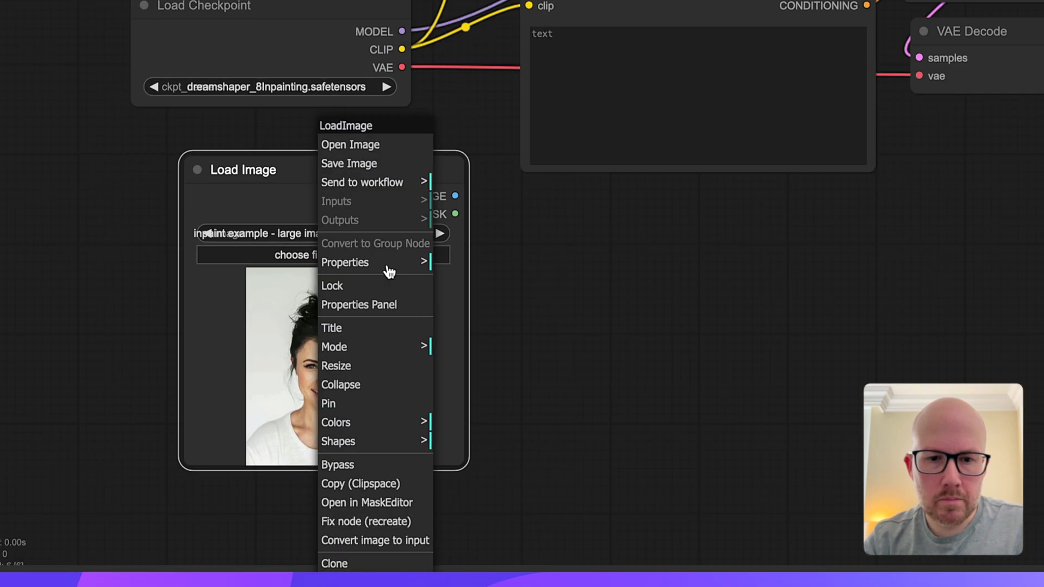
# Step: In MaskEditor, paint a thick mask band over the woman's eyes and save it to the node
pyautogui.click(391, 503)
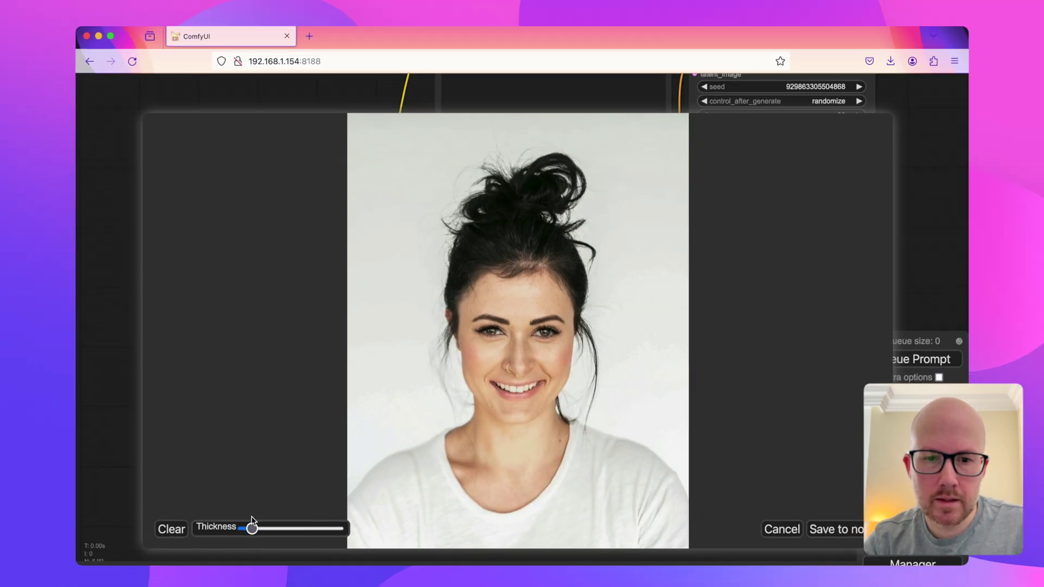
pyautogui.moveTo(270, 528); pyautogui.dragTo(291, 528)
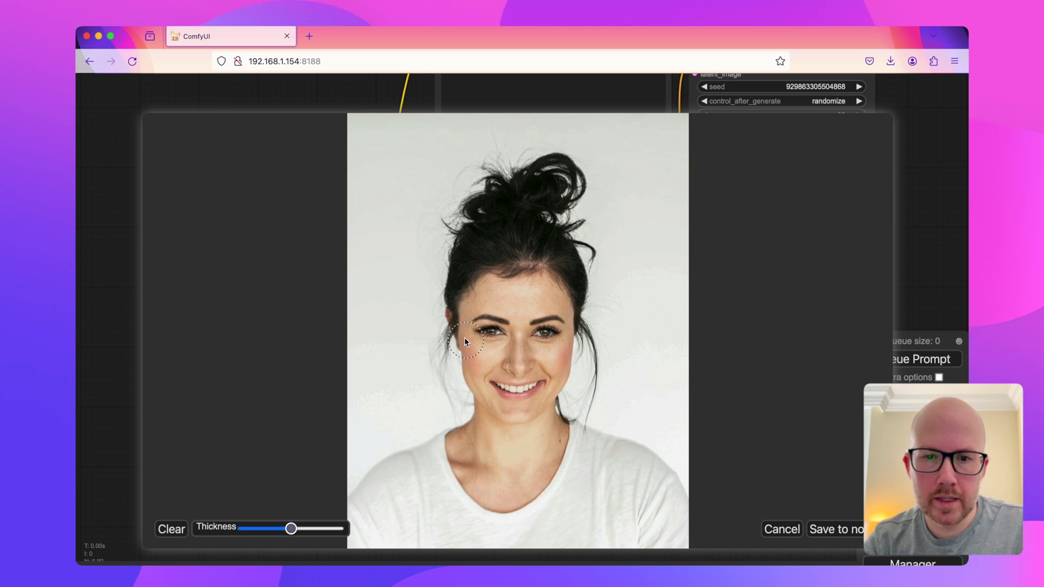
pyautogui.moveTo(452, 326)
pyautogui.mouseDown()
pyautogui.moveTo(576, 318)
pyautogui.moveTo(575, 335)
pyautogui.moveTo(454, 337)
pyautogui.mouseUp()
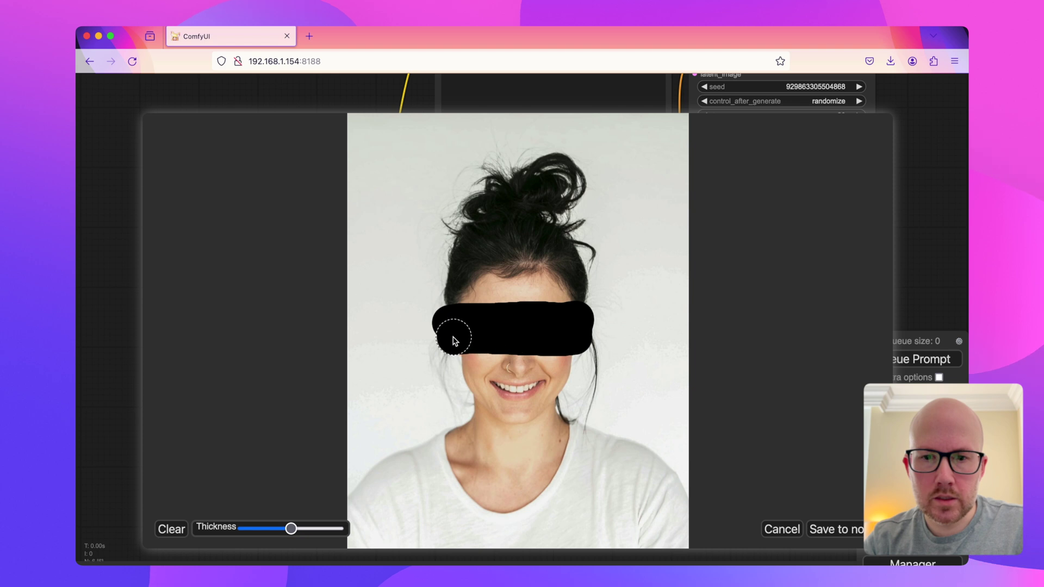
pyautogui.click(848, 533)
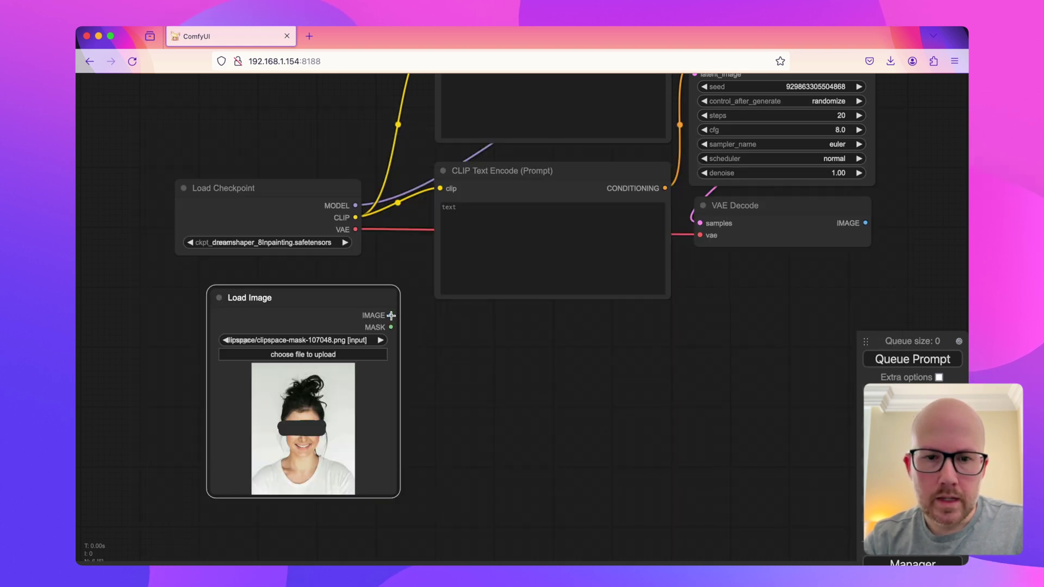
# Step: Create a VAE Encode (for Inpainting) node from the IMAGE output, wiring in the mask and checkpoint VAE
pyautogui.moveTo(390, 316); pyautogui.dragTo(444, 340)
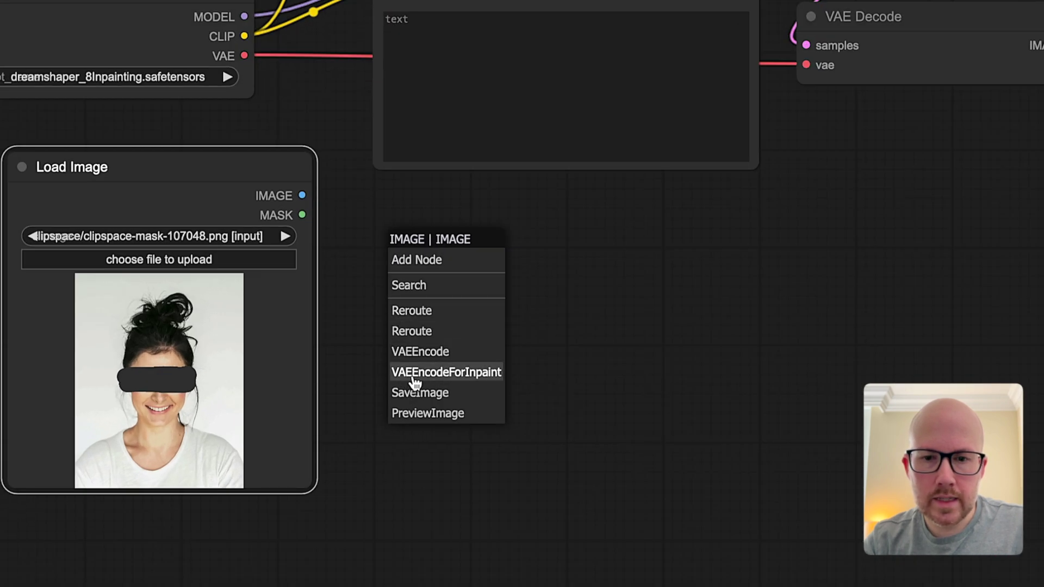
pyautogui.click(464, 375)
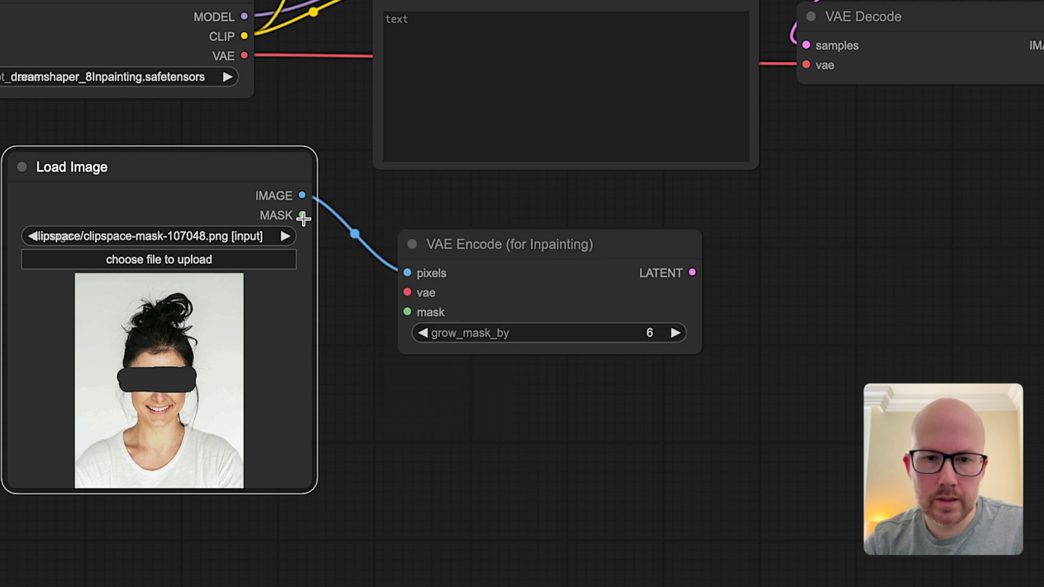
pyautogui.moveTo(304, 218); pyautogui.dragTo(407, 312)
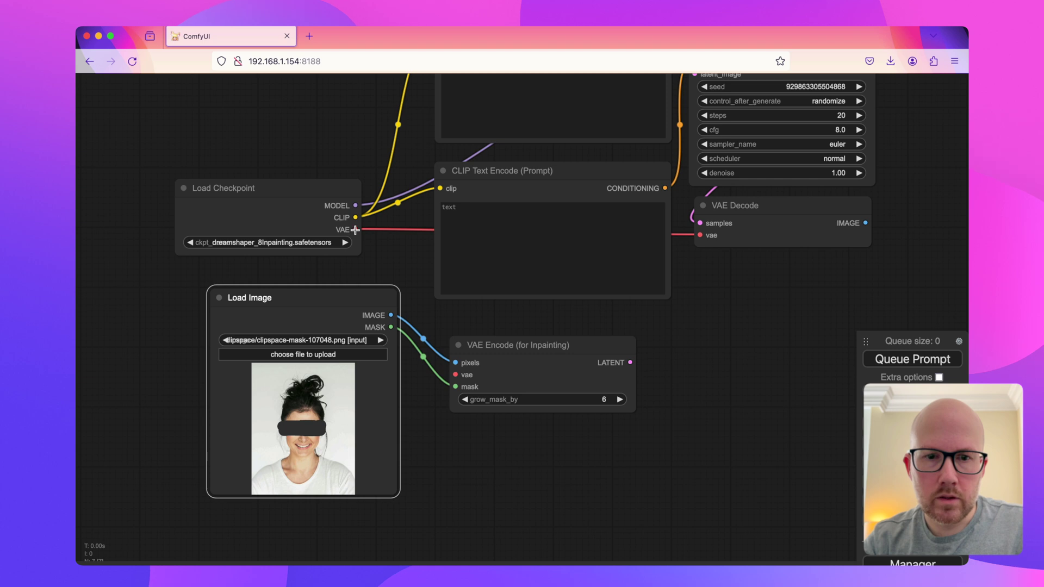
pyautogui.moveTo(355, 229); pyautogui.dragTo(455, 375)
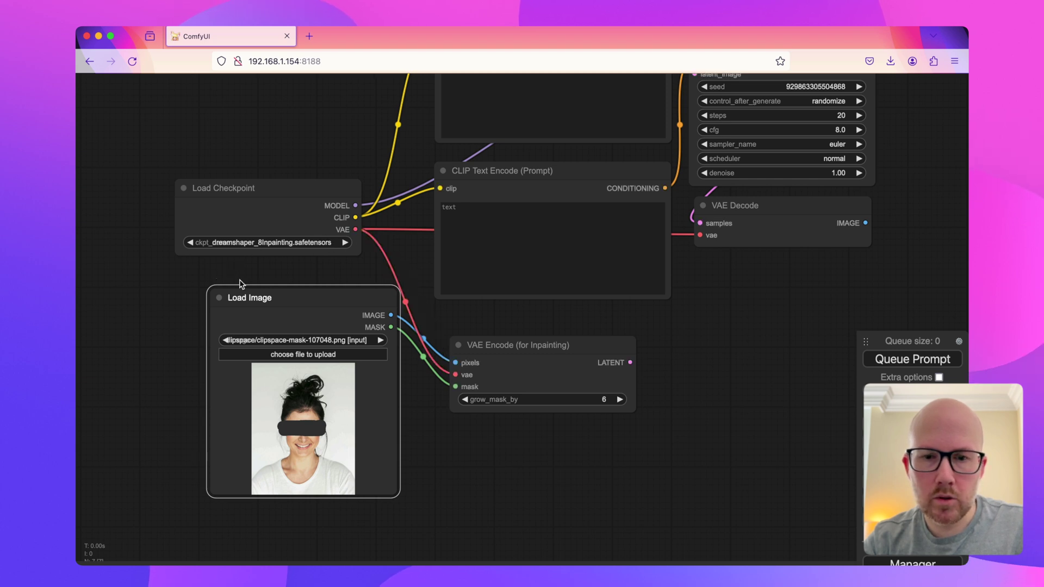
pyautogui.moveTo(534, 352); pyautogui.dragTo(520, 349)
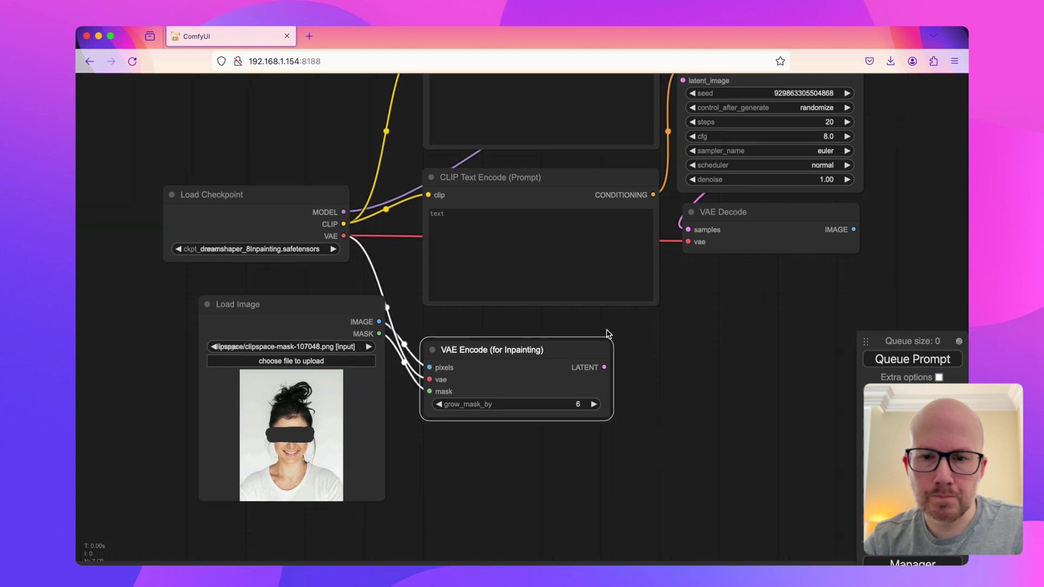
pyautogui.moveTo(606, 333); pyautogui.dragTo(584, 126)
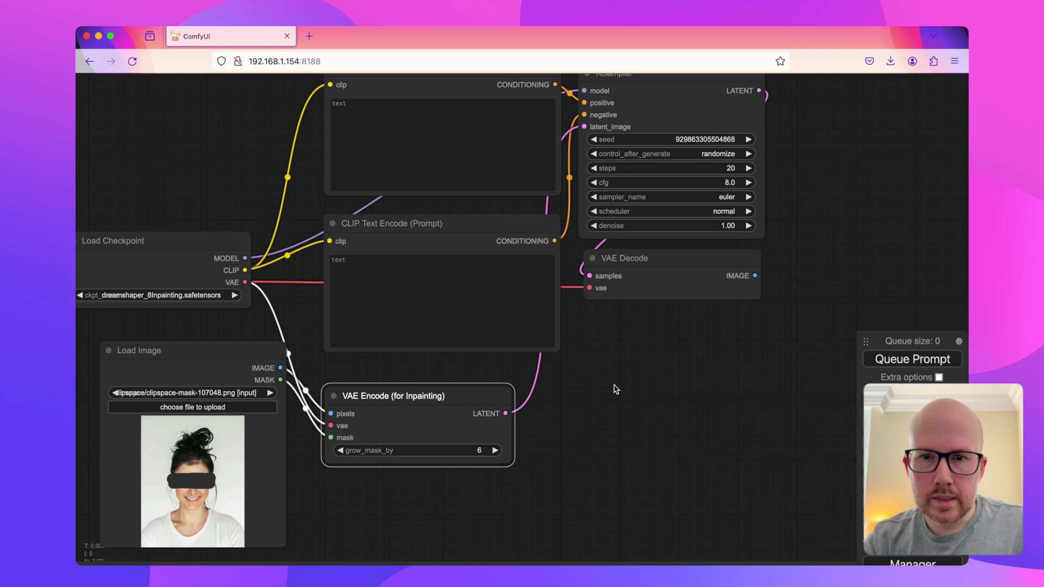
# Step: Paste 'a photo of a woman wearing glasses, best quality' into the positive prompt
pyautogui.moveTo(613, 391); pyautogui.dragTo(608, 418)
pyautogui.click(403, 181)
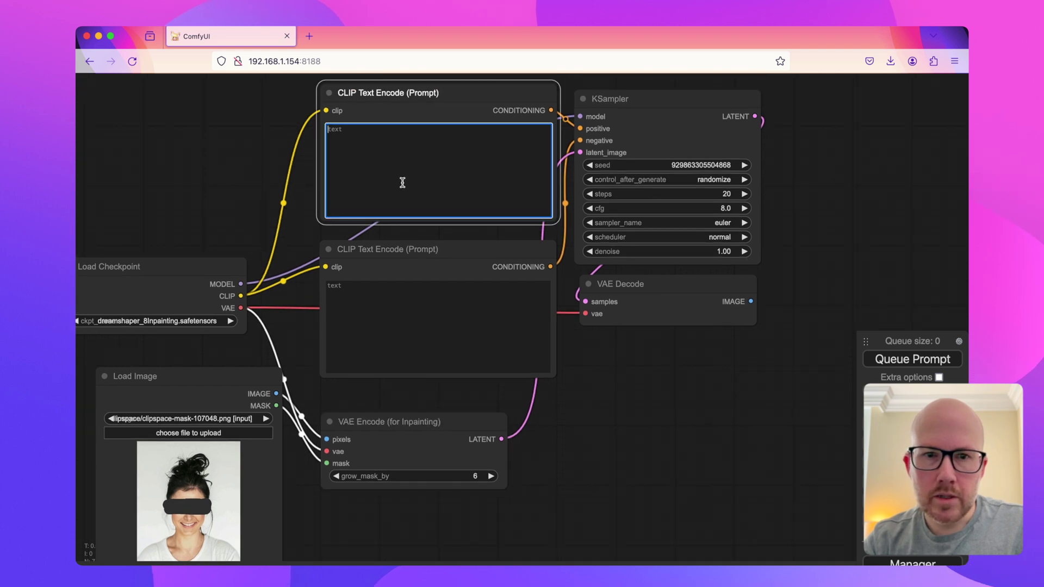
pyautogui.write('a photo of a woman wearing glasses, best quality')
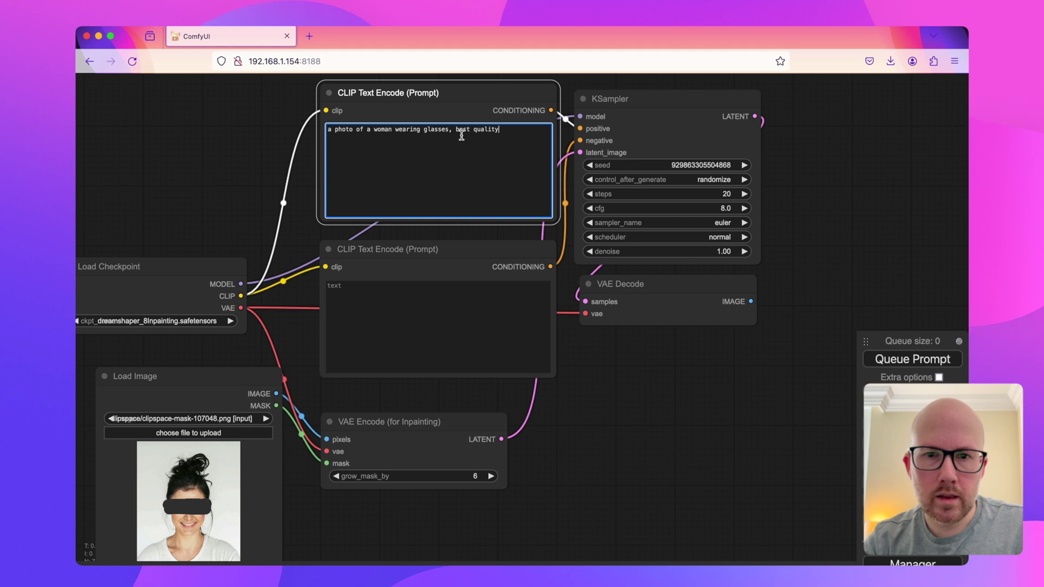
# Step: Add the BadDream and UnrealisticDream embeddings to the negative prompt
pyautogui.click(426, 328)
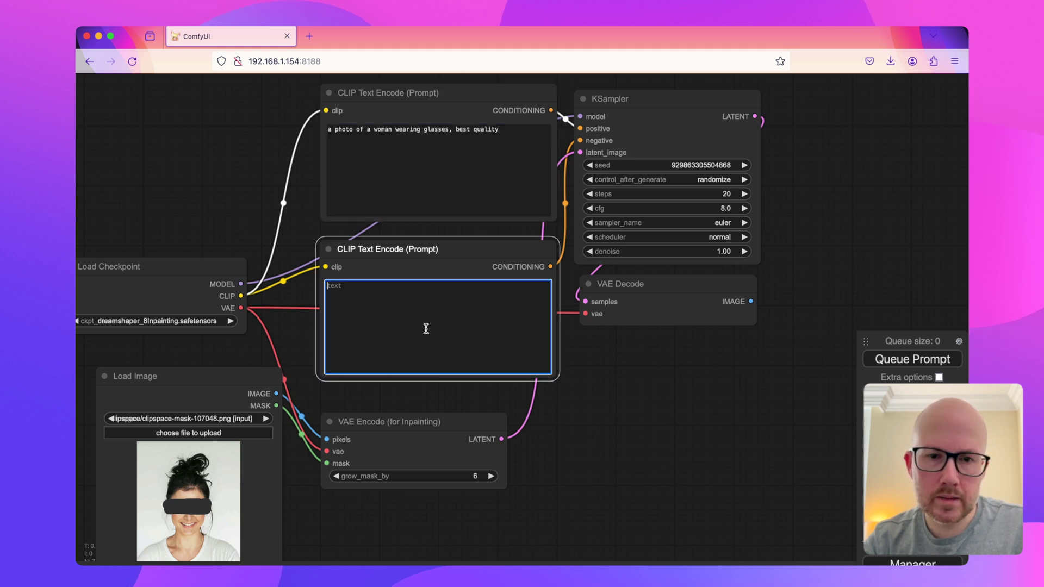
pyautogui.write('e')
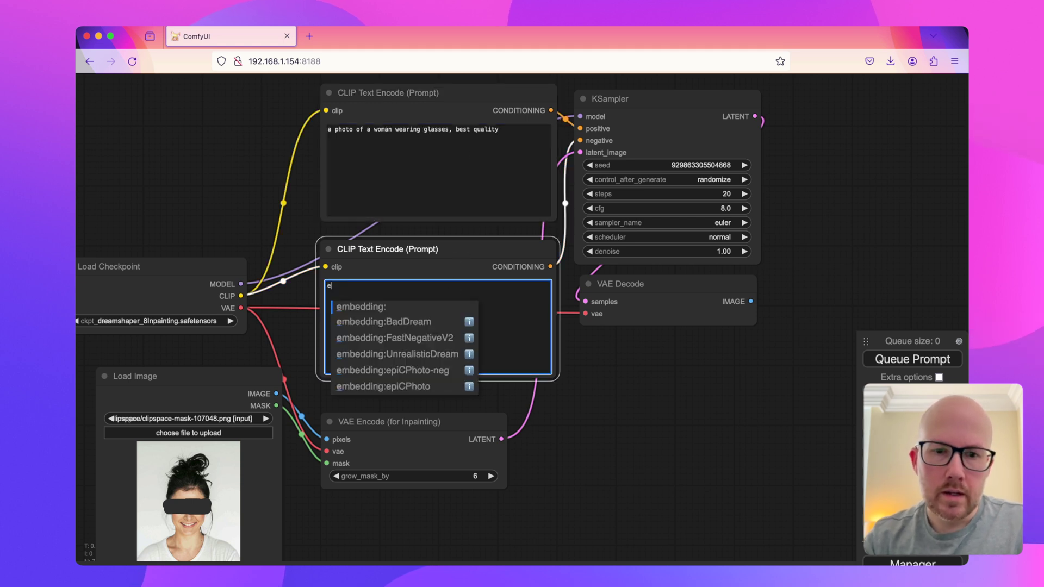
pyautogui.click(419, 323)
pyautogui.write('edding:BadDream, e')
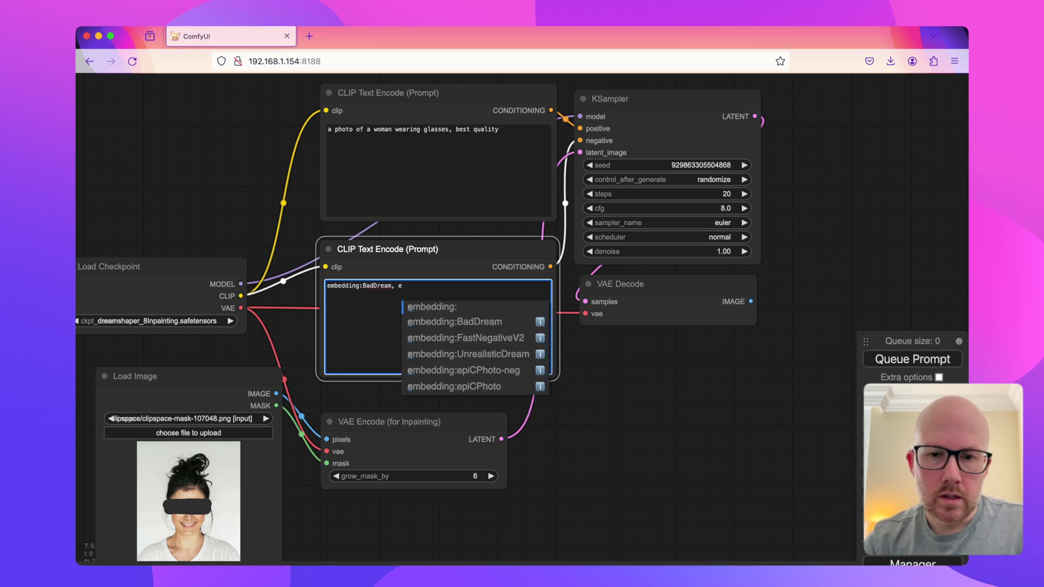
pyautogui.click(453, 354)
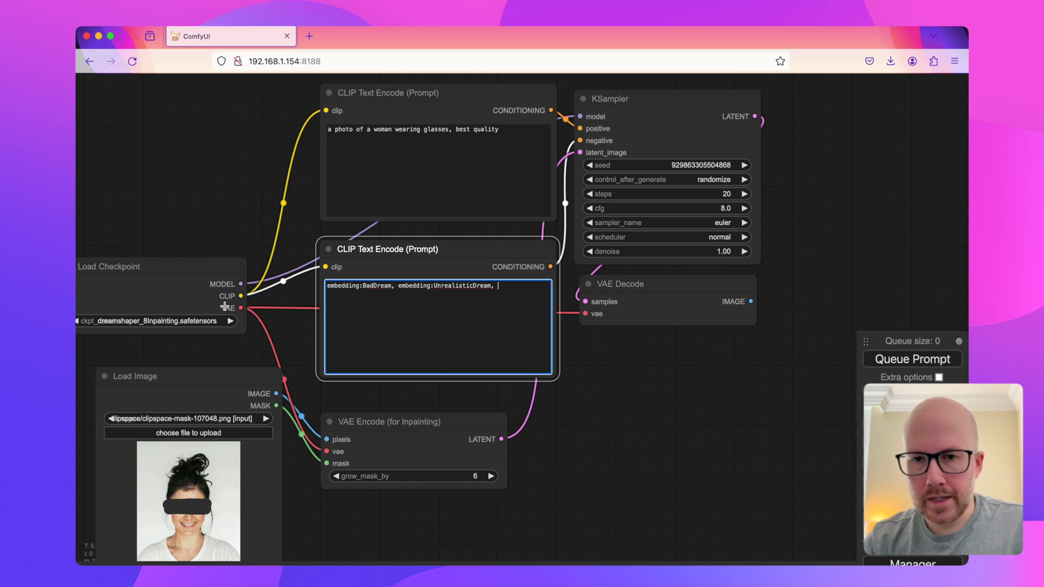
# Step: Set the KSampler seed to 4 and keep it fixed after generating
pyautogui.click(683, 165)
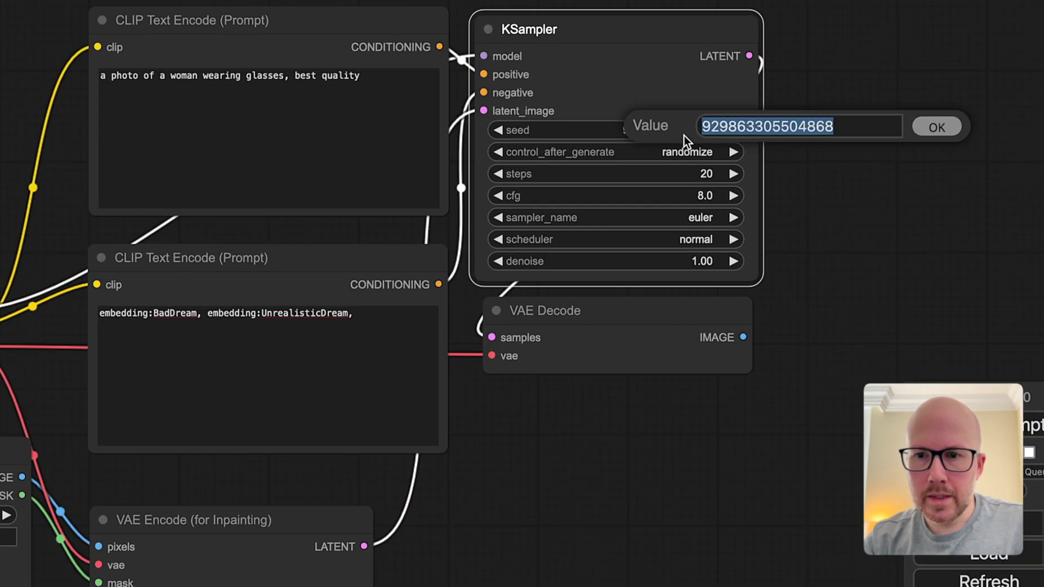
pyautogui.write('4')
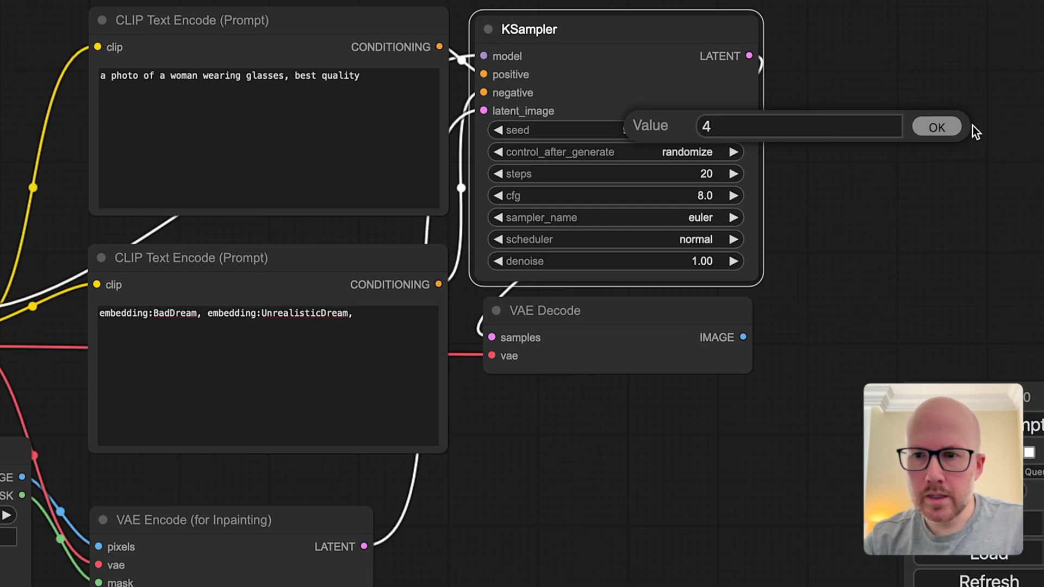
pyautogui.click(952, 130)
pyautogui.click(696, 155)
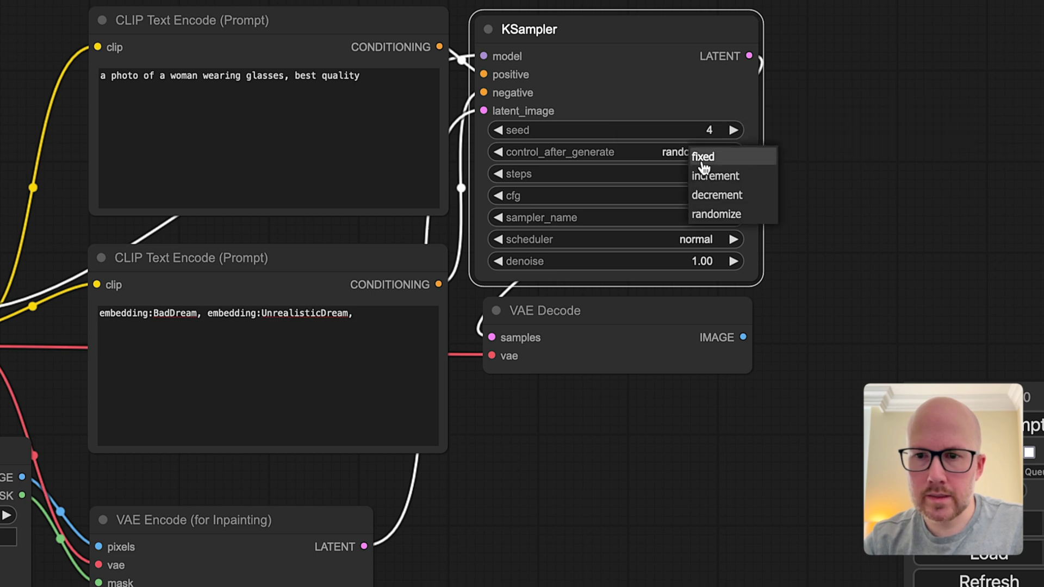
pyautogui.click(699, 155)
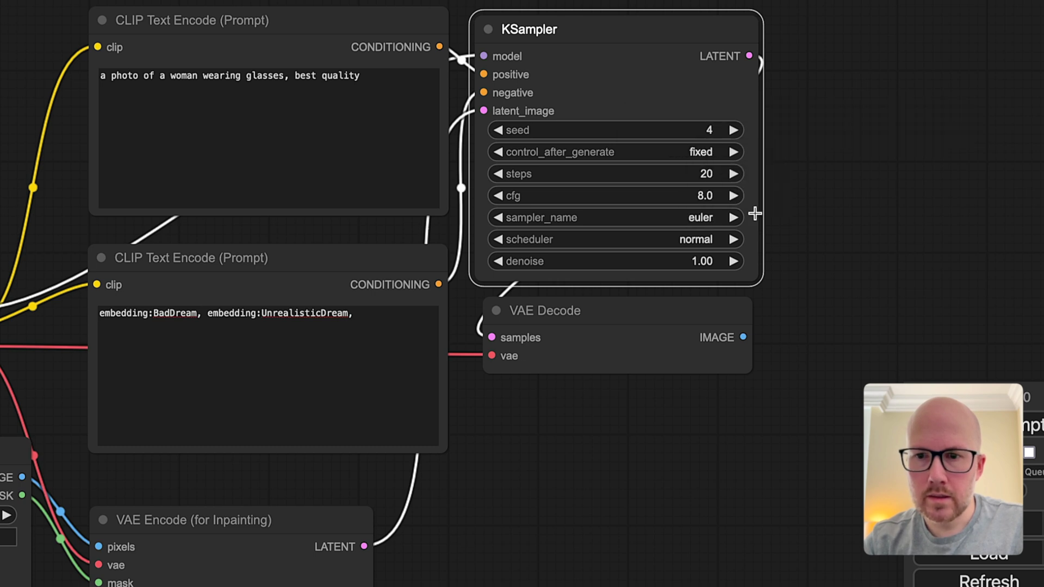
# Step: Switch the KSampler to the dpmpp_2m sampler and karras scheduler
pyautogui.click(698, 219)
pyautogui.click(732, 475)
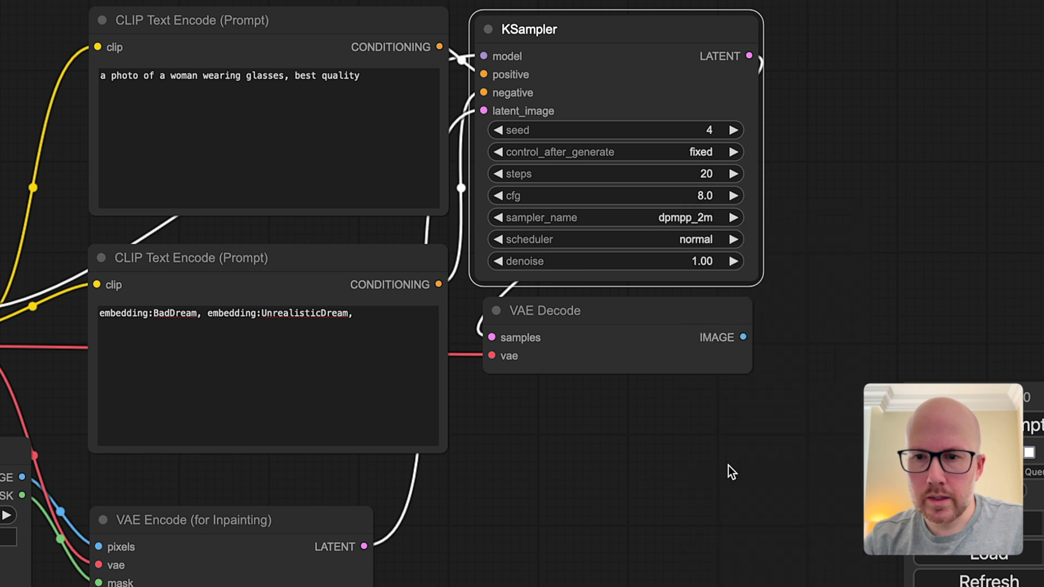
pyautogui.click(686, 242)
pyautogui.click(702, 265)
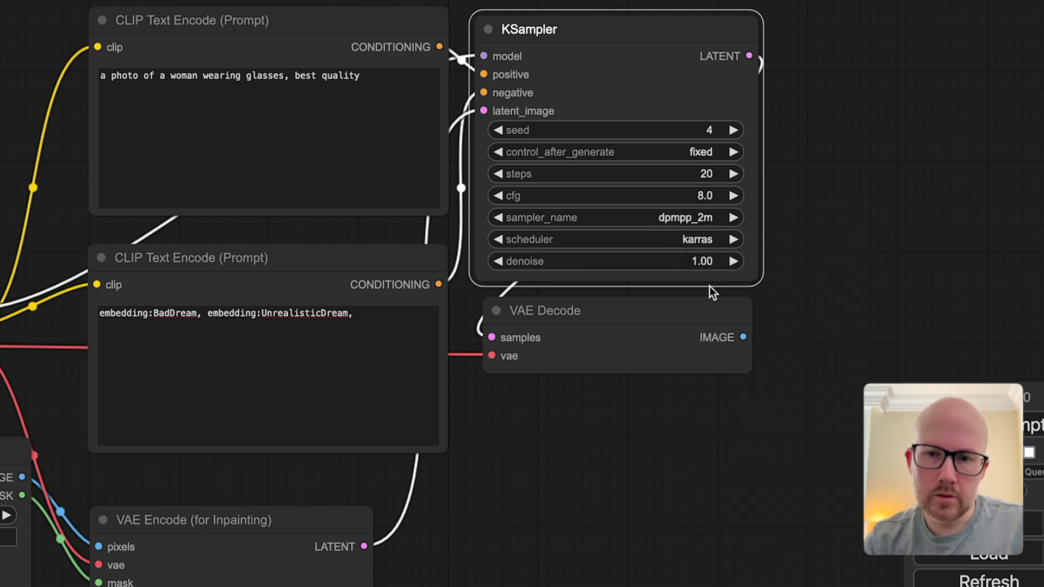
# Step: Attach a Preview Image node to VAE Decode's IMAGE output
pyautogui.click(632, 313)
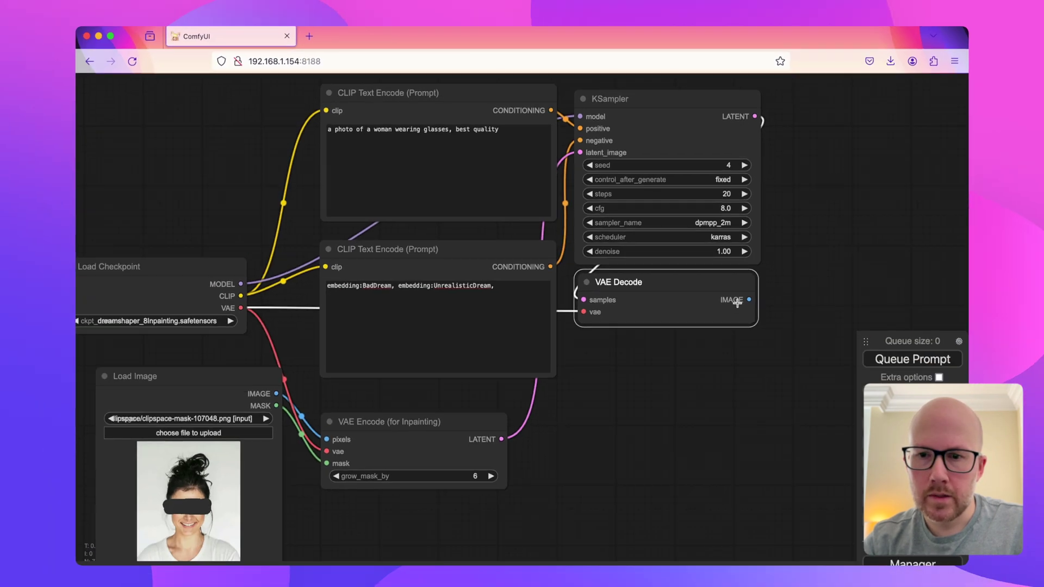
pyautogui.moveTo(742, 337); pyautogui.dragTo(520, 472)
pyautogui.moveTo(604, 391); pyautogui.dragTo(642, 350)
pyautogui.click(609, 487)
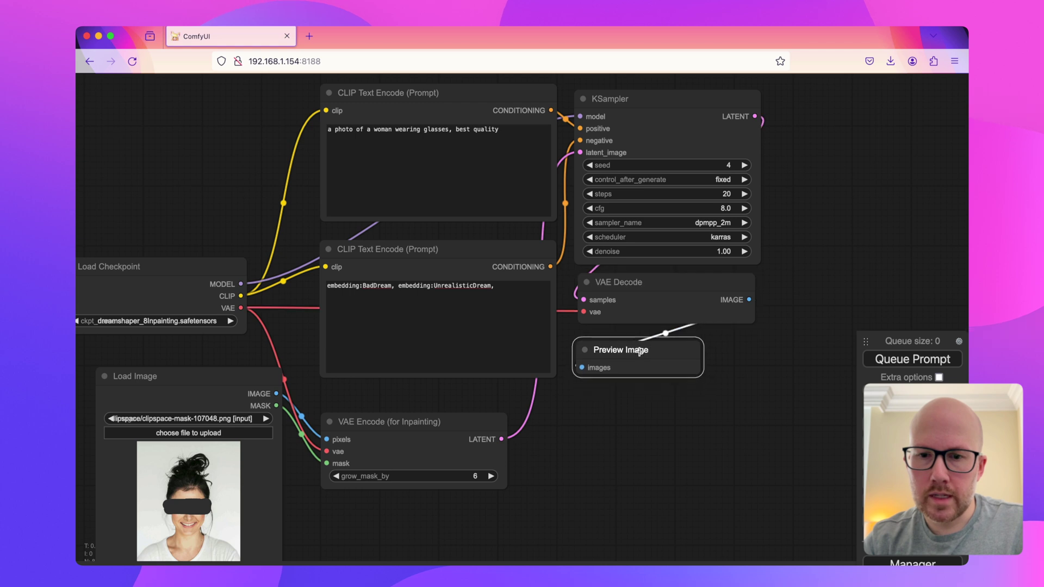
# Step: Queue the prompt and enlarge Preview Image to see the woman wearing glasses
pyautogui.click(883, 360)
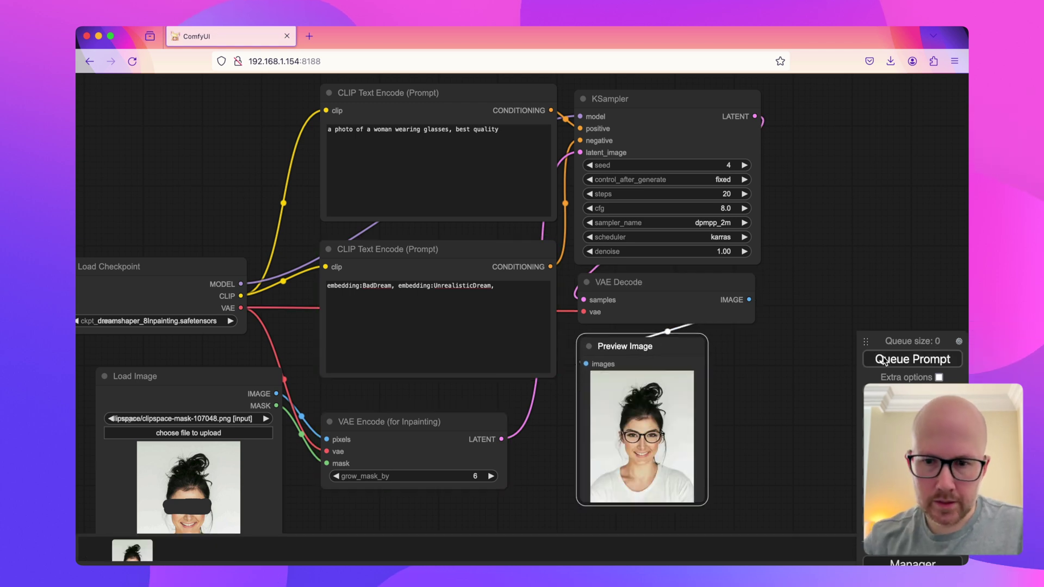
pyautogui.scroll(-5, 783, 242)
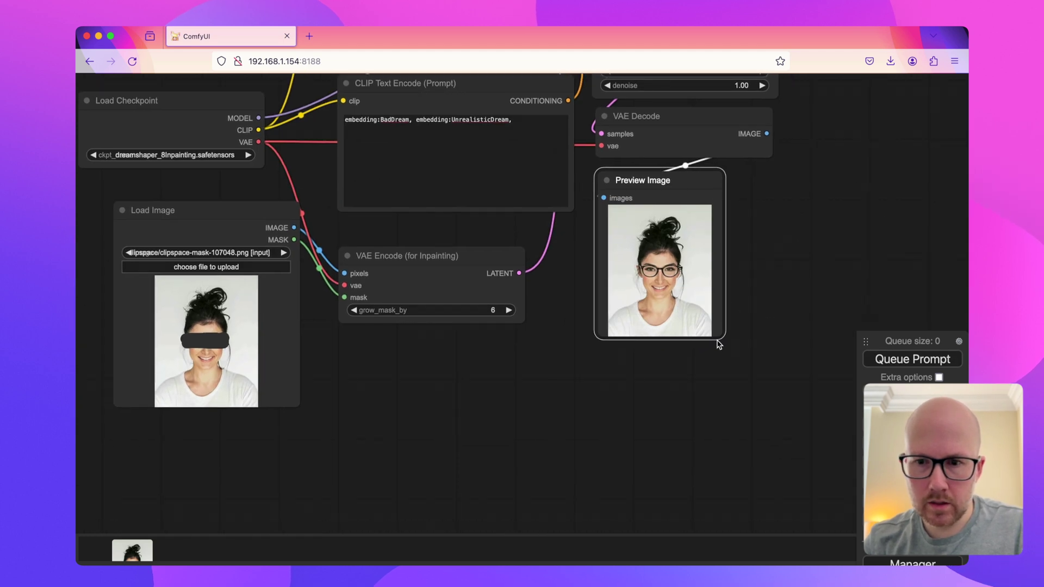
pyautogui.moveTo(721, 339); pyautogui.dragTo(808, 463)
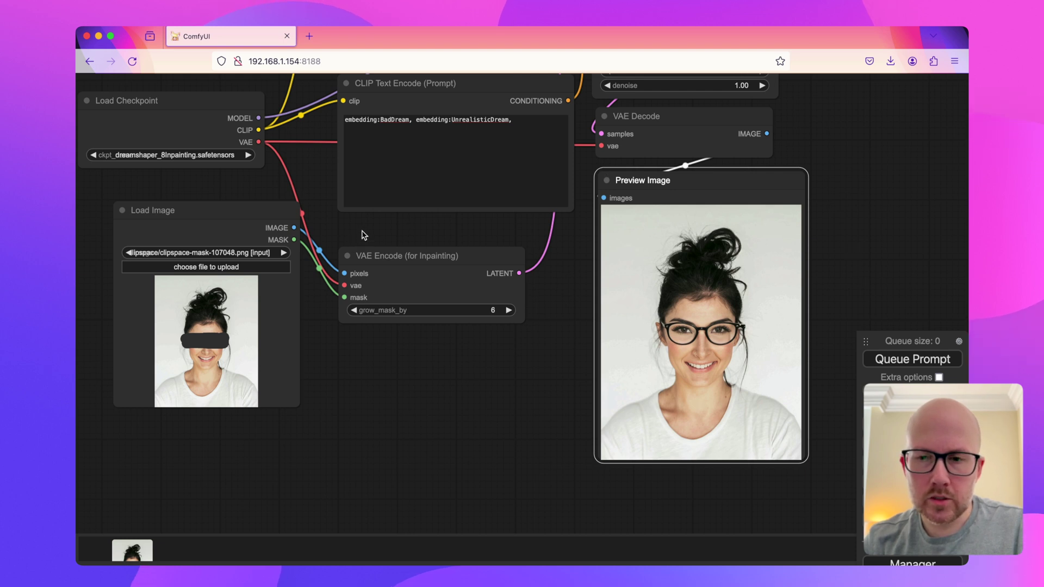
pyautogui.moveTo(417, 224); pyautogui.dragTo(448, 292)
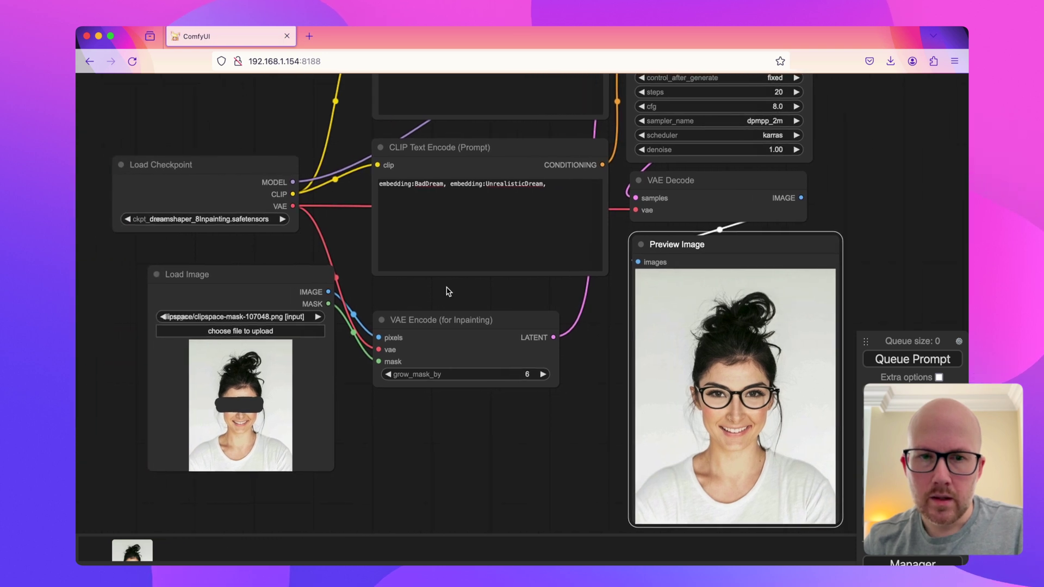
pyautogui.moveTo(295, 274); pyautogui.dragTo(264, 273)
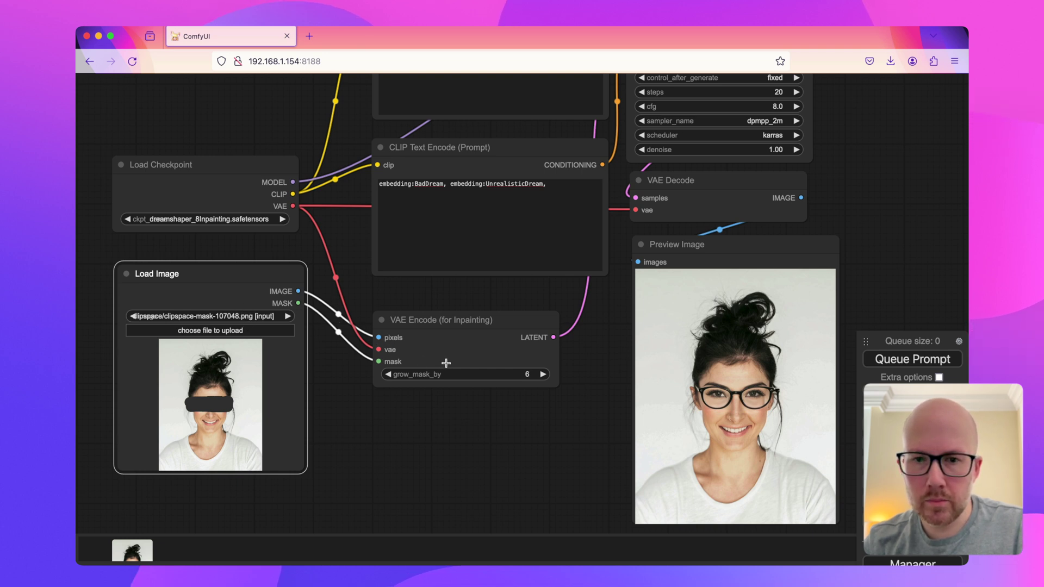
pyautogui.moveTo(574, 294); pyautogui.dragTo(601, 283)
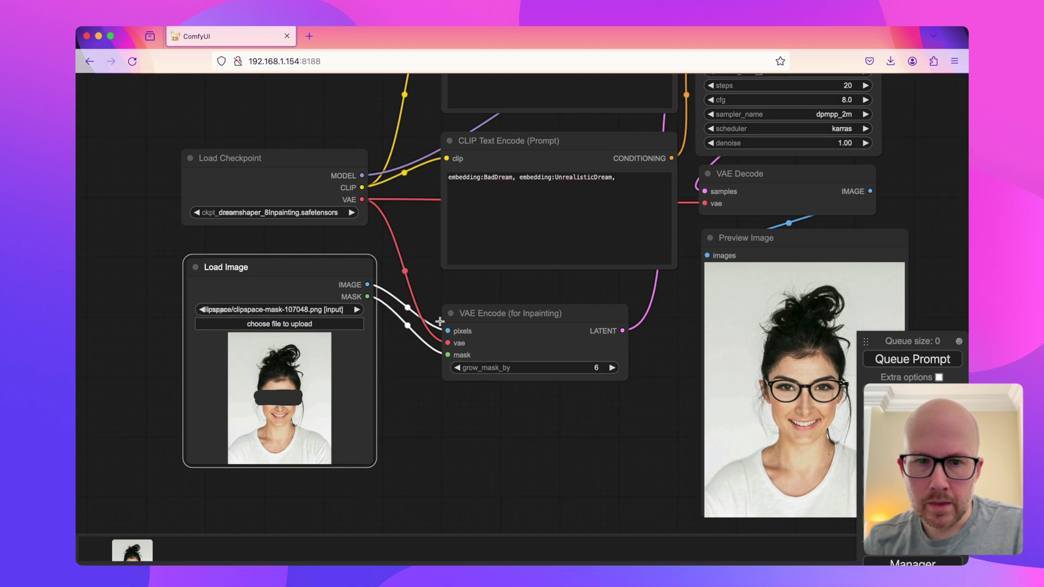
# Step: Add an Image Resize node from Add Node > Efficiency Nodes > image
pyautogui.rightClick(403, 402)
pyautogui.click(413, 400)
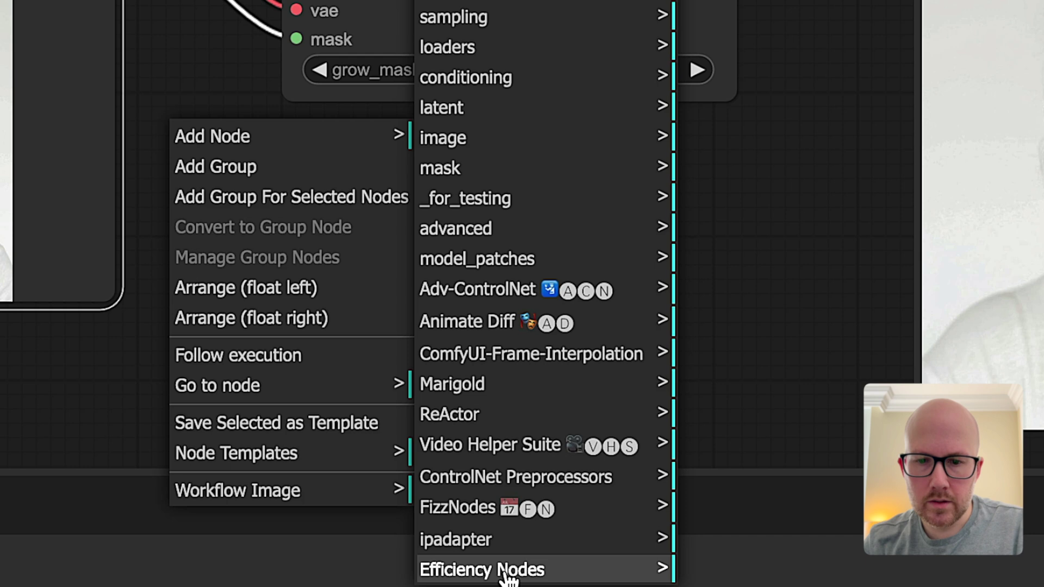
pyautogui.click(519, 144)
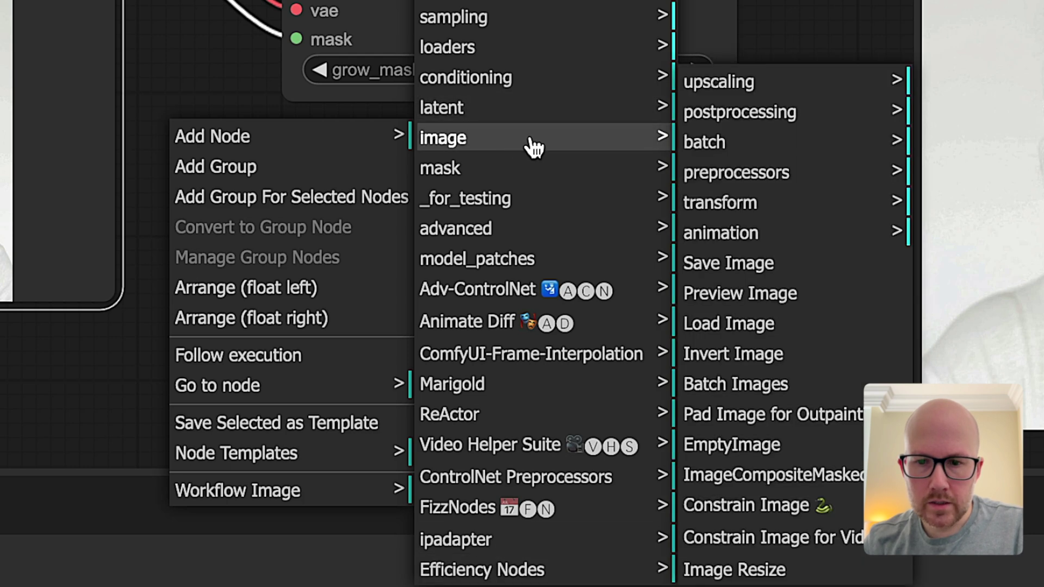
pyautogui.click(774, 579)
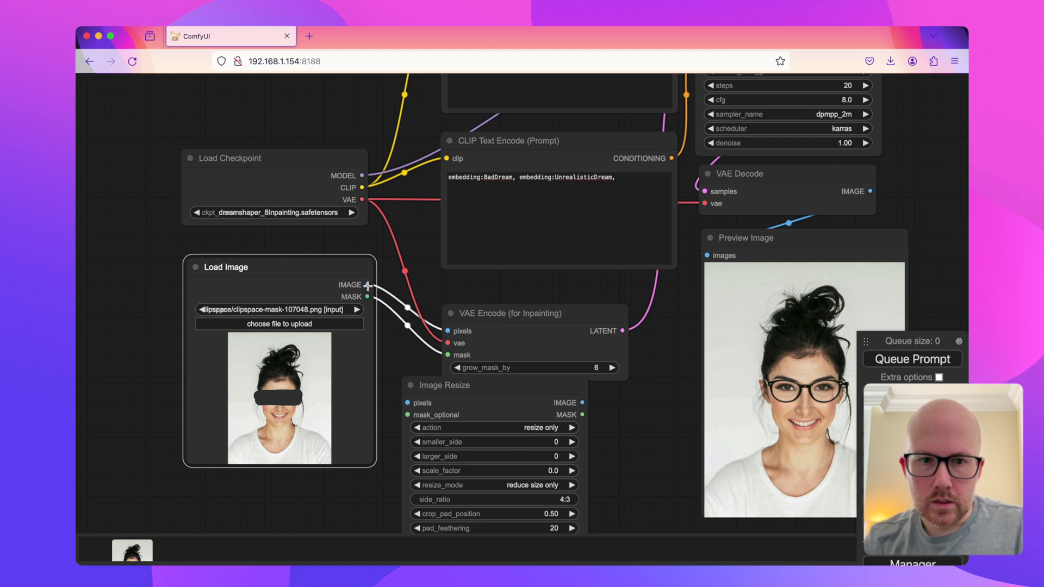
# Step: Connect Load Image IMAGE/MASK into Image Resize, and its outputs into VAE Encode pixels and mask
pyautogui.moveTo(367, 284); pyautogui.dragTo(407, 403)
pyautogui.moveTo(368, 296); pyautogui.dragTo(405, 411)
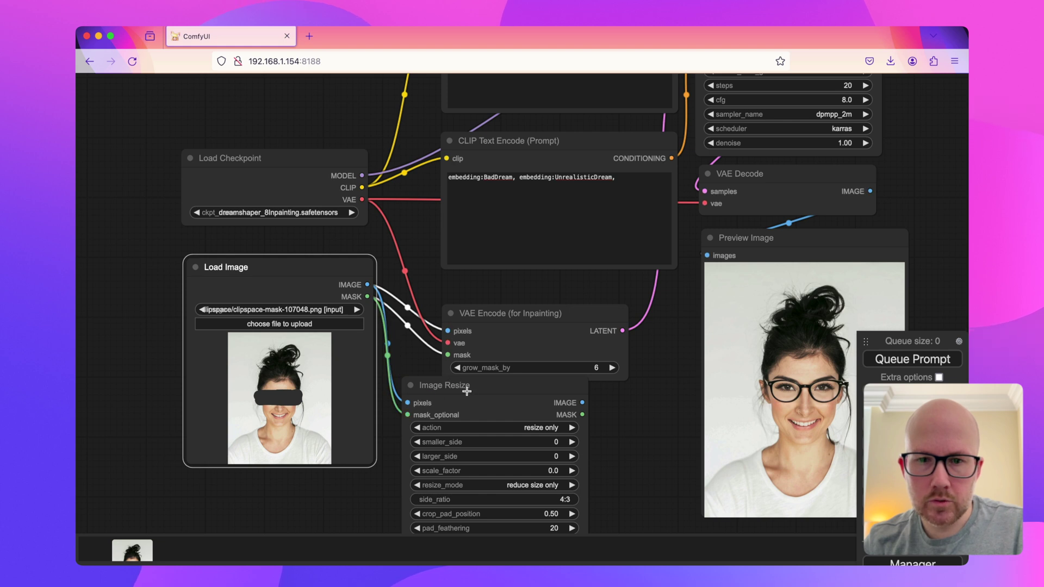
pyautogui.moveTo(583, 403); pyautogui.dragTo(512, 290)
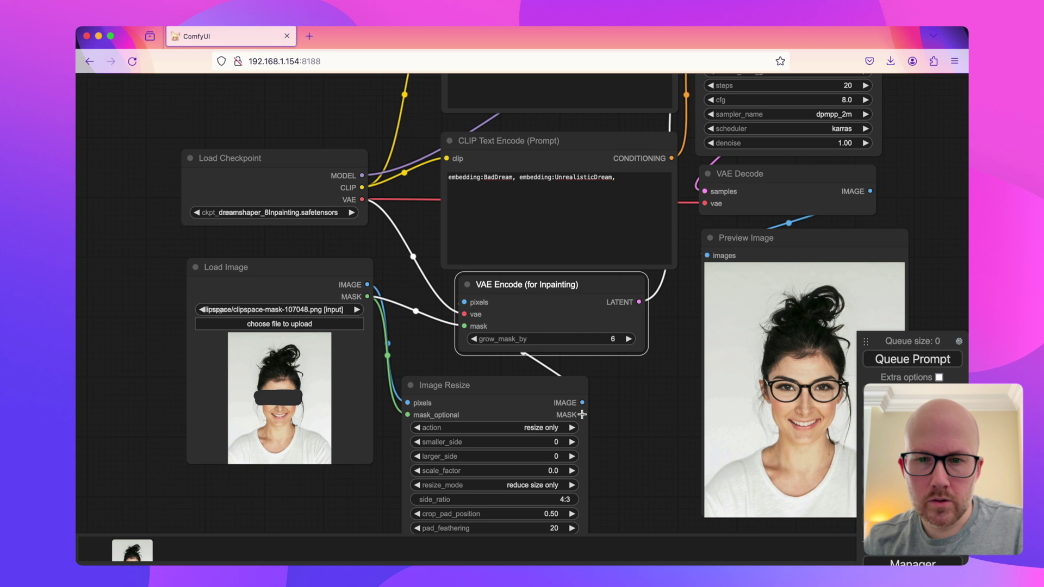
pyautogui.moveTo(583, 414); pyautogui.dragTo(463, 326)
pyautogui.moveTo(618, 413); pyautogui.dragTo(625, 328)
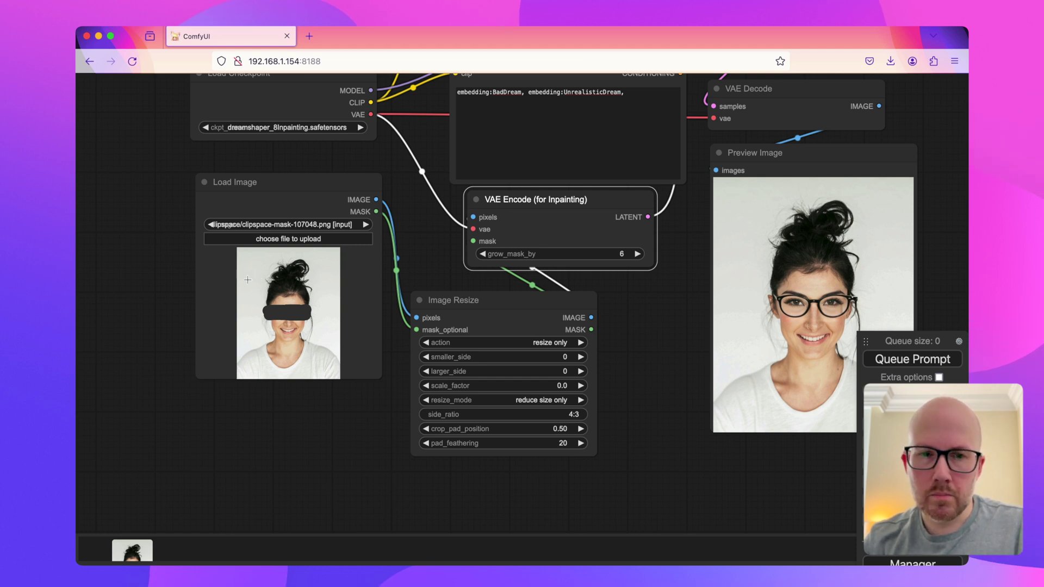
# Step: Enter 512 as the Image Resize smaller_side value
pyautogui.click(563, 357)
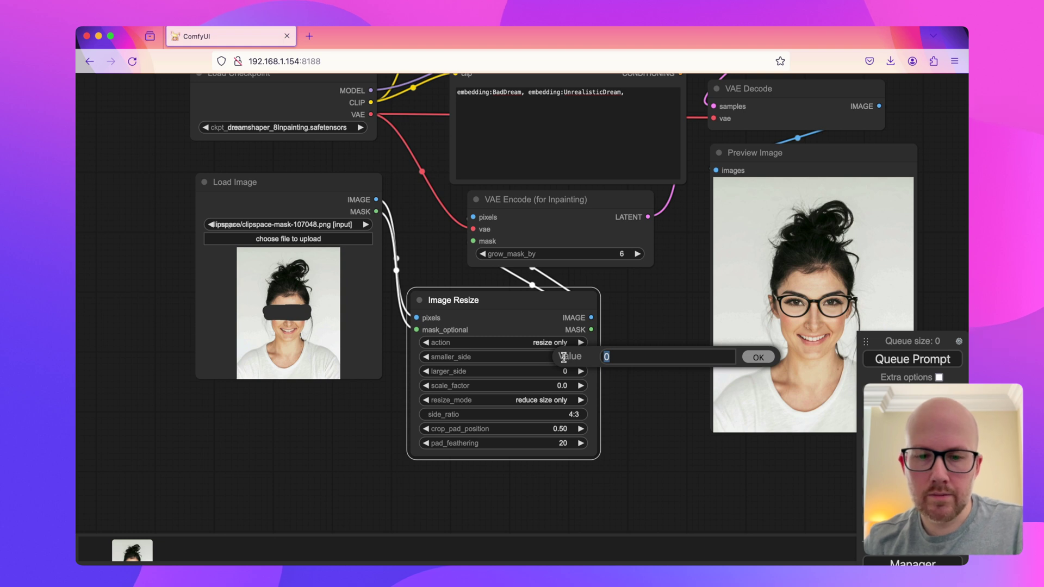
pyautogui.write('512')
pyautogui.click(759, 358)
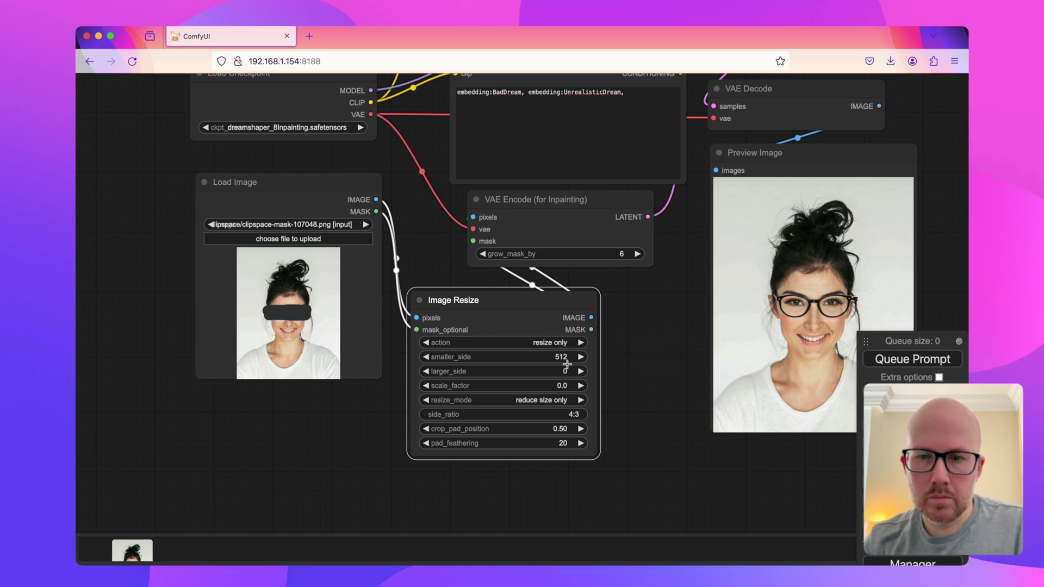
pyautogui.moveTo(636, 380); pyautogui.dragTo(601, 507)
# Step: Queue the resized run and pan to the new portrait of the woman in black-rimmed glasses
pyautogui.click(912, 358)
pyautogui.moveTo(913, 247); pyautogui.dragTo(778, 355)
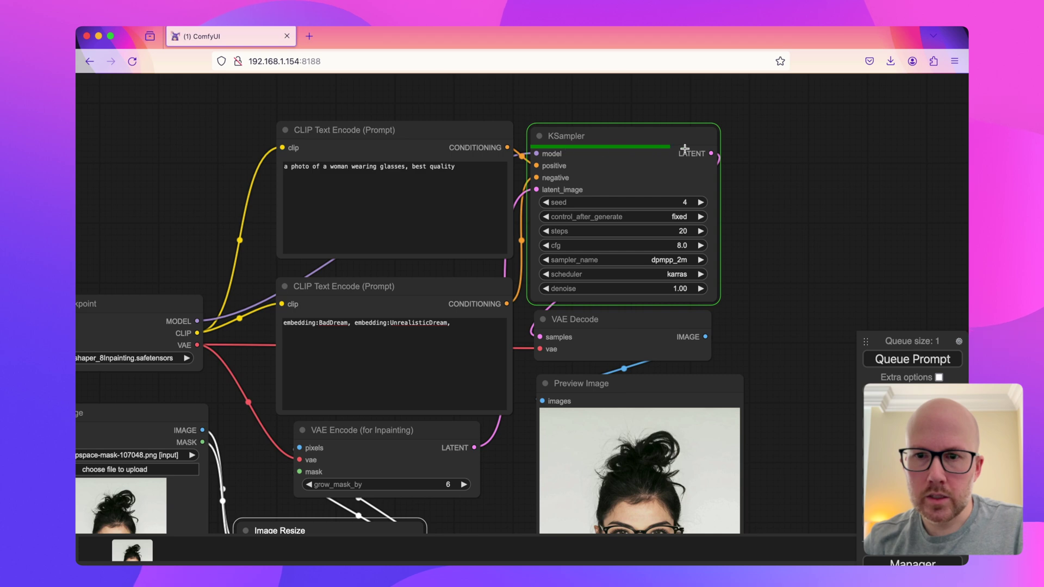
pyautogui.scroll(-5, 768, 265)
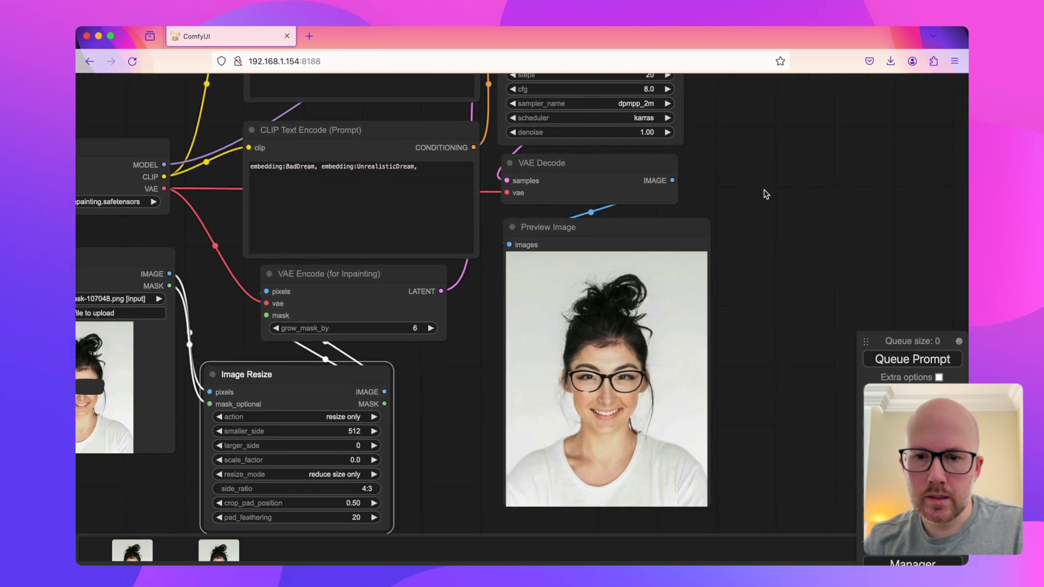
pyautogui.moveTo(477, 387); pyautogui.dragTo(602, 312)
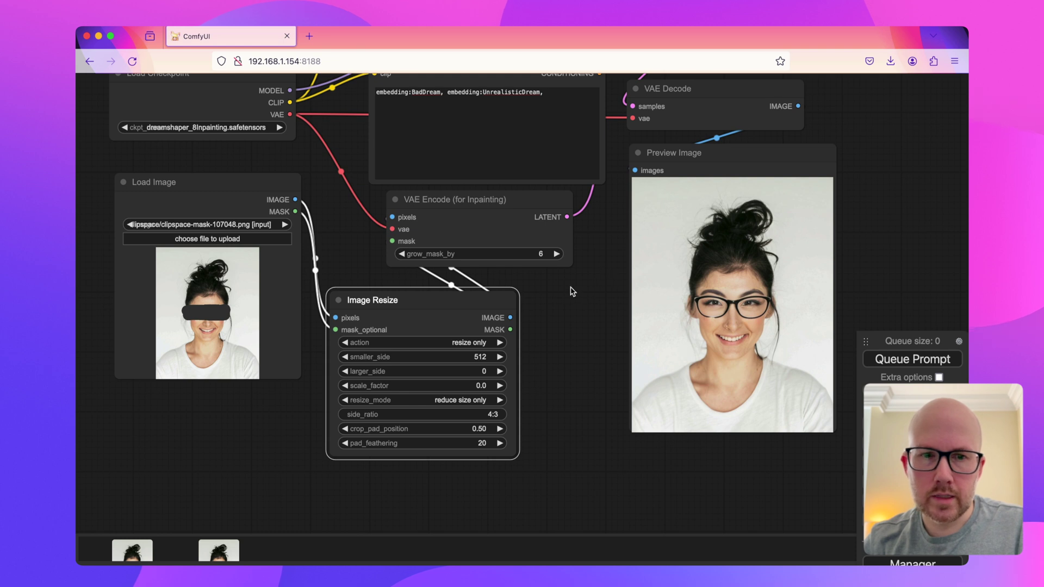
pyautogui.moveTo(571, 296); pyautogui.dragTo(572, 302)
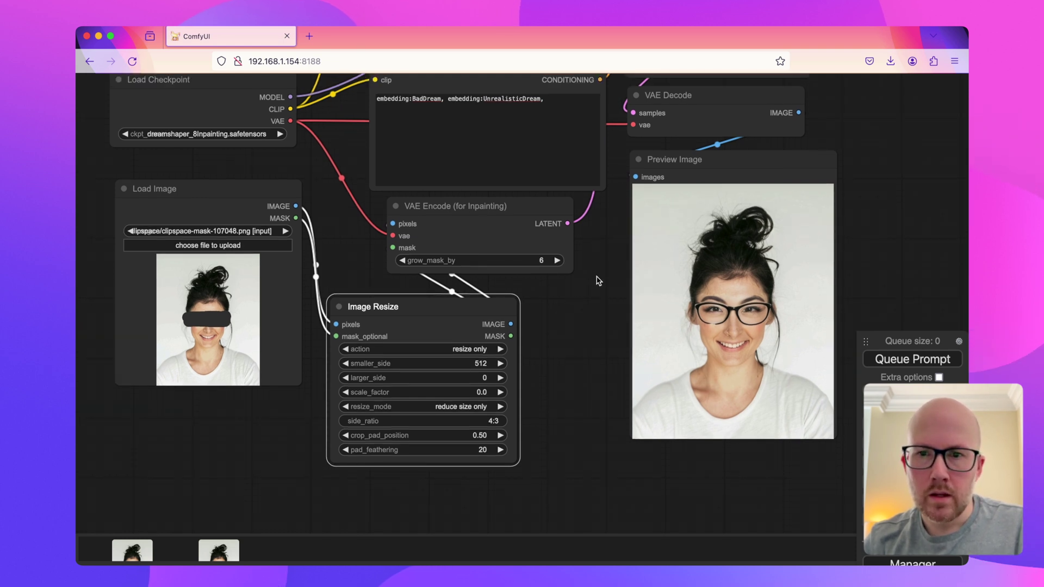
pyautogui.moveTo(594, 280); pyautogui.dragTo(503, 314)
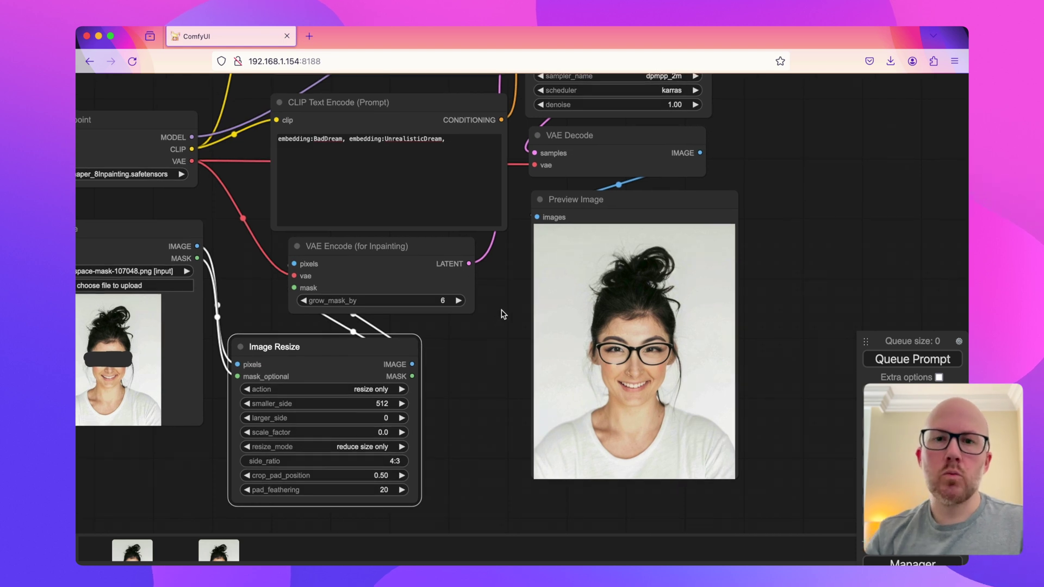